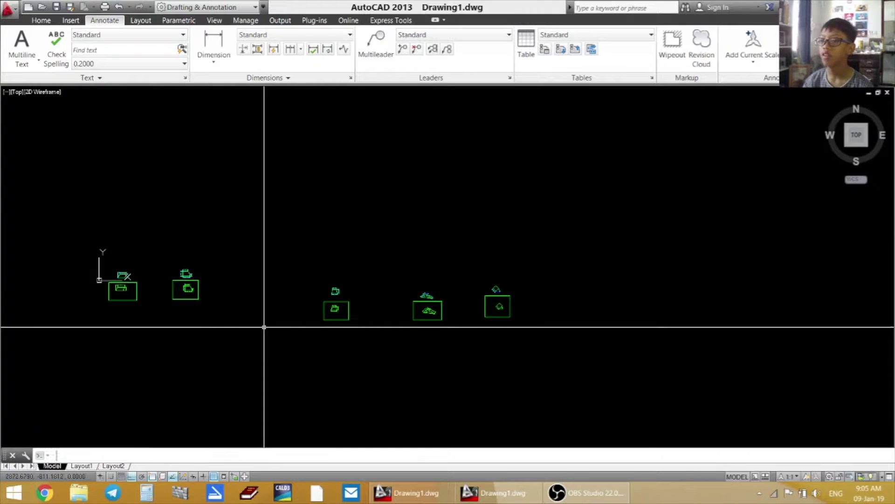
# Cancel the active command, zoom out and pan the old block symbols to the left
pyautogui.press('Escape')
pyautogui.scroll(-6, 266, 325)
pyautogui.moveTo(402, 340); pyautogui.dragTo(195, 330, button='middle')
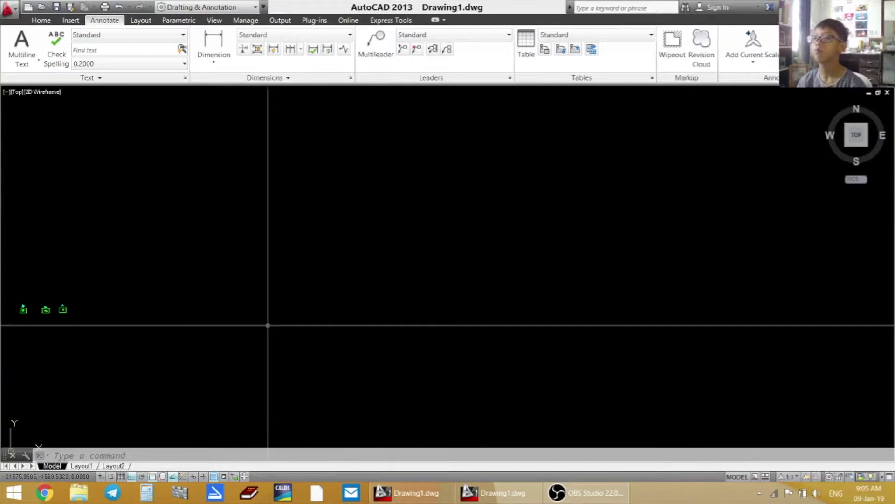
pyautogui.write('p')
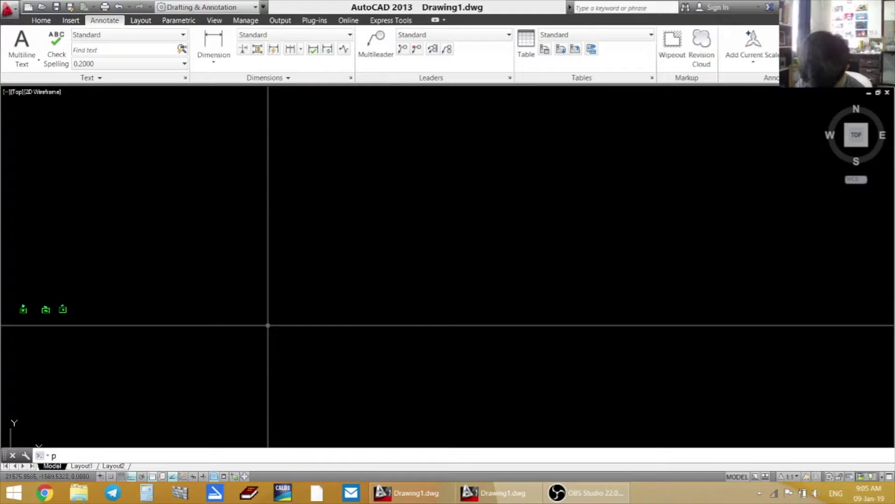
pyautogui.write('ol')
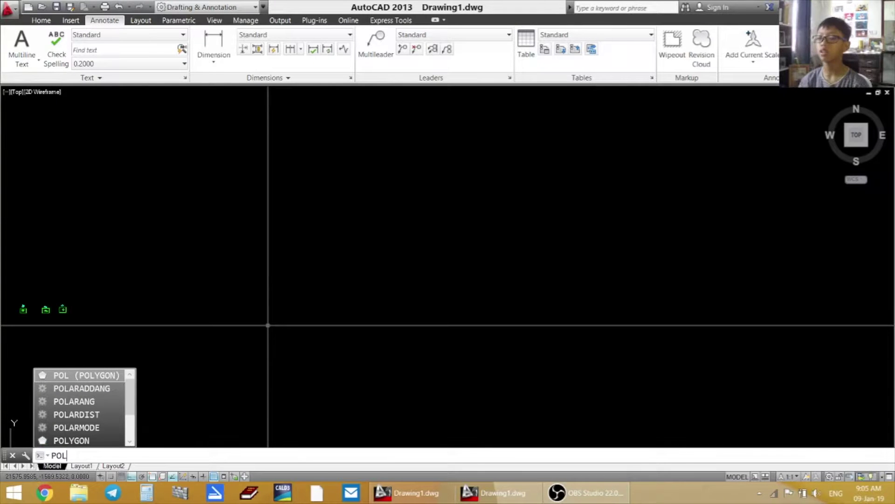
# Begin a five-sided polygon, then abandon that first attempt
pyautogui.press('Return')
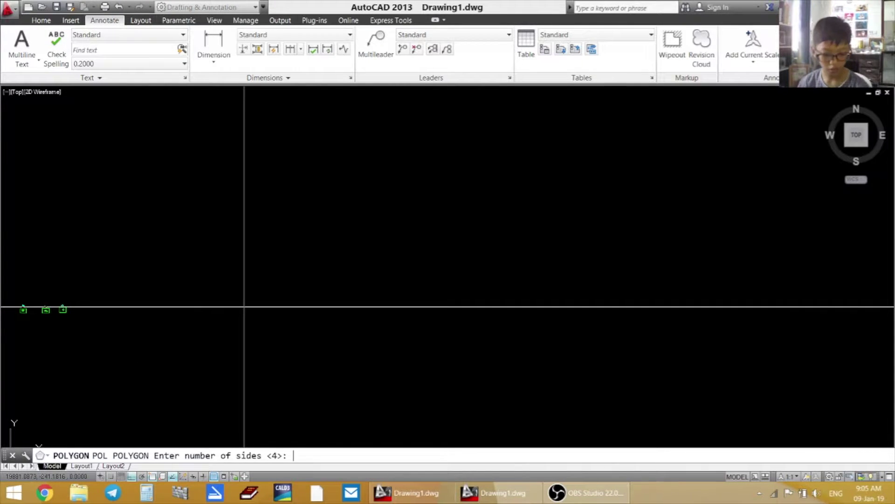
pyautogui.write('5')
pyautogui.press('Return')
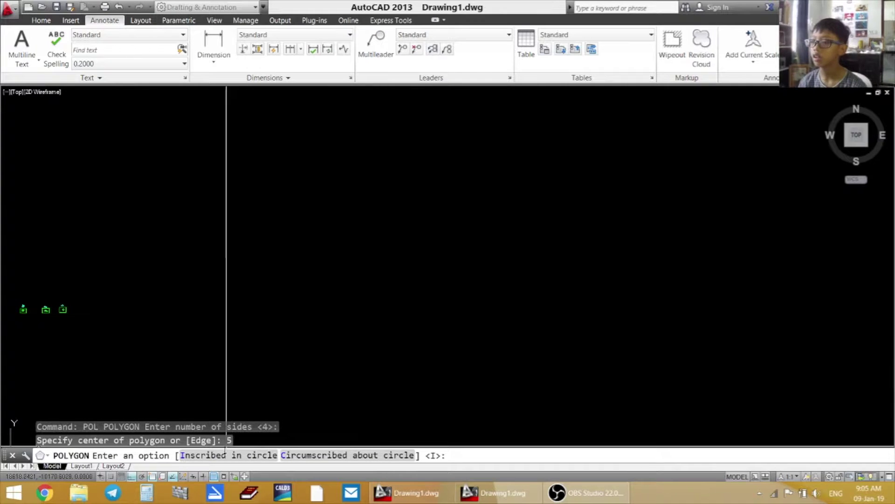
pyautogui.press('Return')
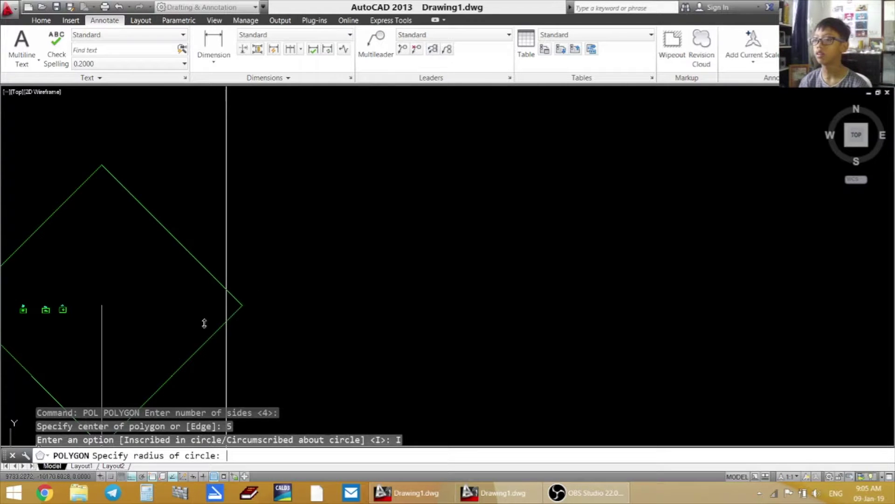
pyautogui.press('Escape')
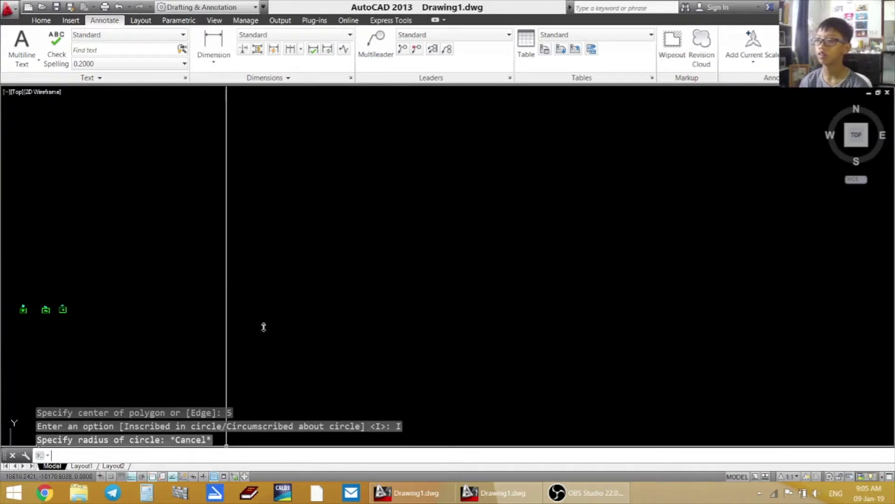
pyautogui.press('Escape')
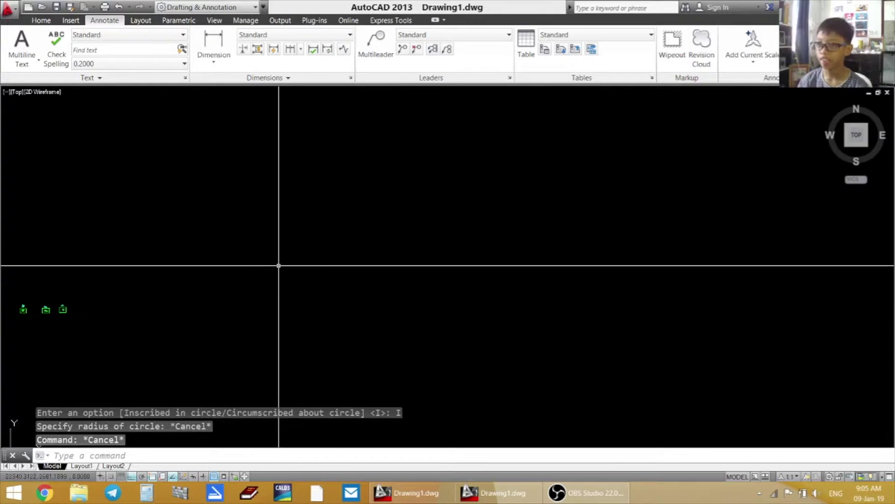
# Place a guide circle in the empty drawing area
pyautogui.write('c')
pyautogui.press('Return')
pyautogui.click(285, 317)
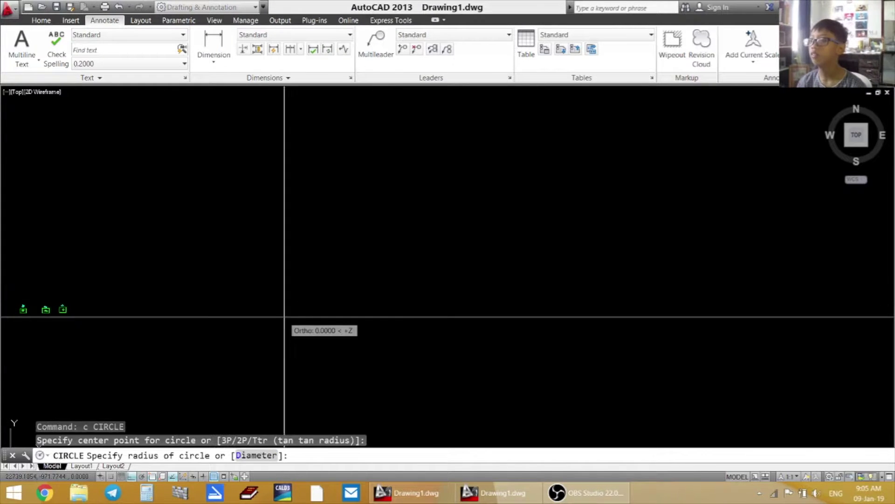
pyautogui.press('Escape')
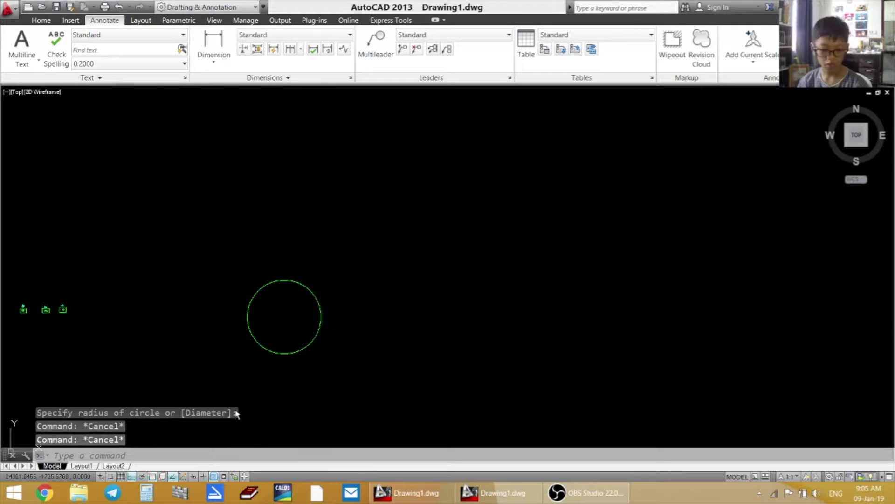
# Draw a pentagon inscribed in the circle, centred on it with a vertex at its top
pyautogui.write('pol')
pyautogui.press('Return')
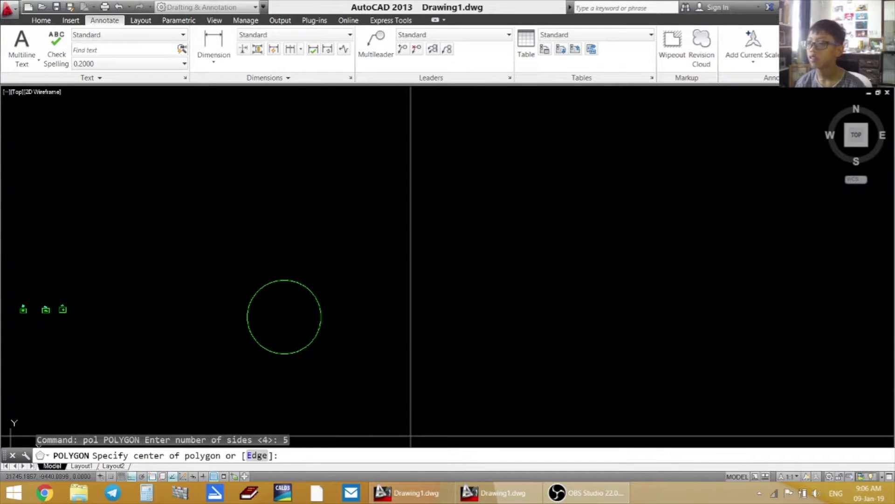
pyautogui.press('Return')
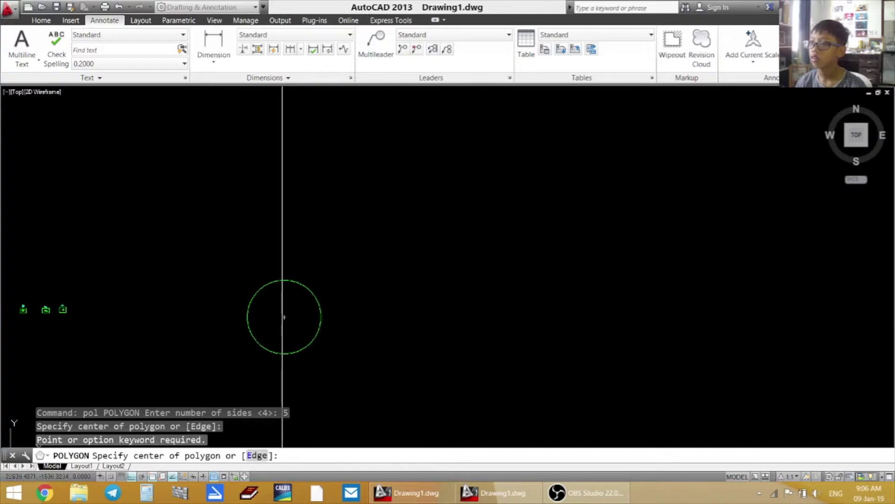
pyautogui.click(284, 317)
pyautogui.click(235, 459)
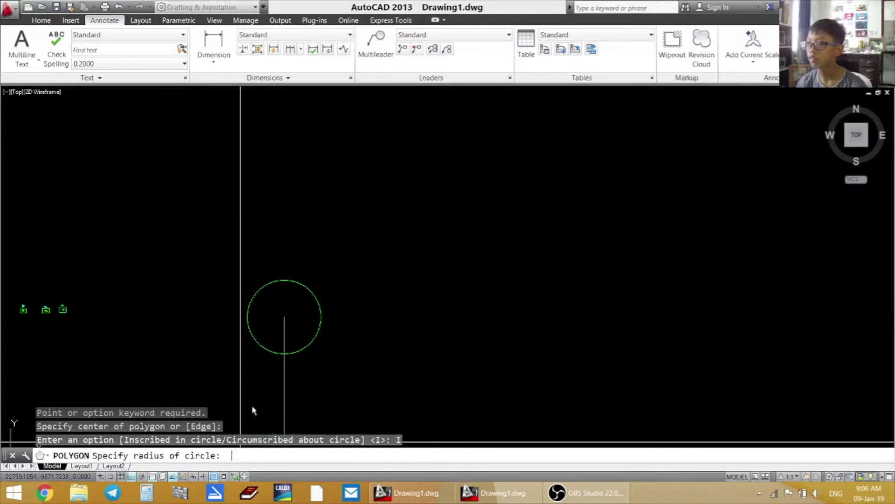
pyautogui.click(285, 281)
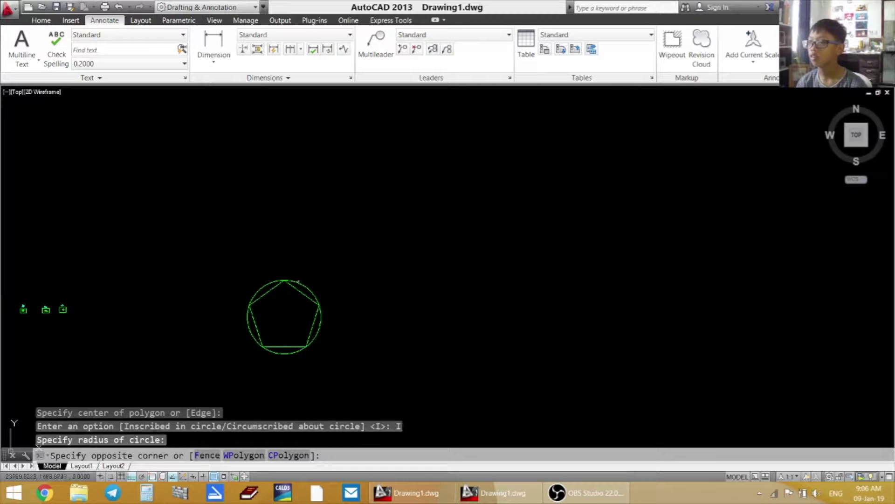
# Erase the guide circle so only the pentagon remains
pyautogui.click(296, 290)
pyautogui.write('e')
pyautogui.press('Return')
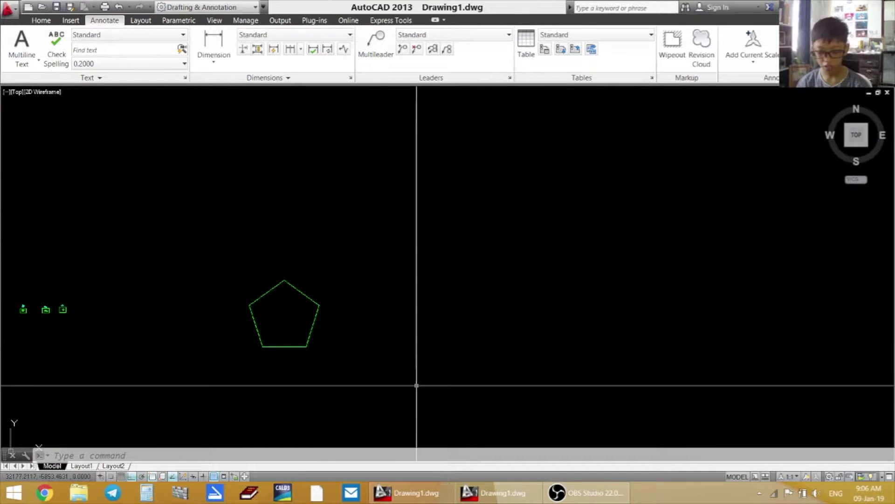
# Draw a circle right of the pentagon, picking its centre and then its radius
pyautogui.write('c')
pyautogui.press('Return')
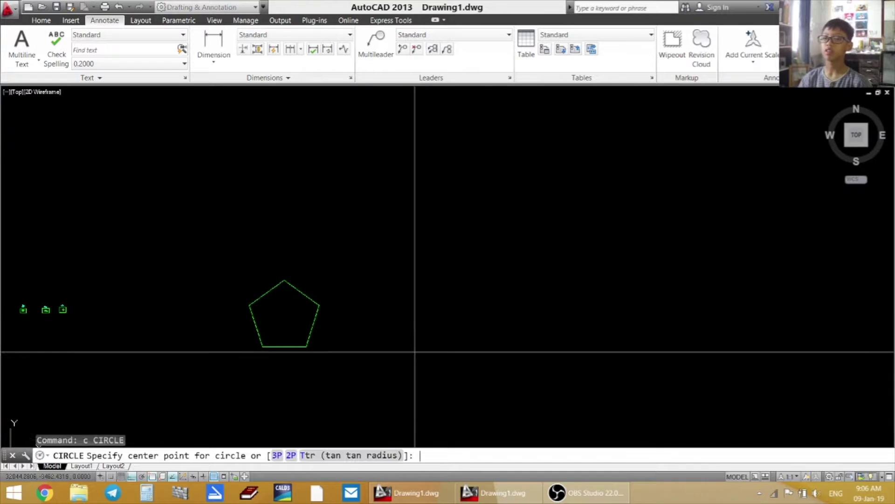
pyautogui.click(393, 301)
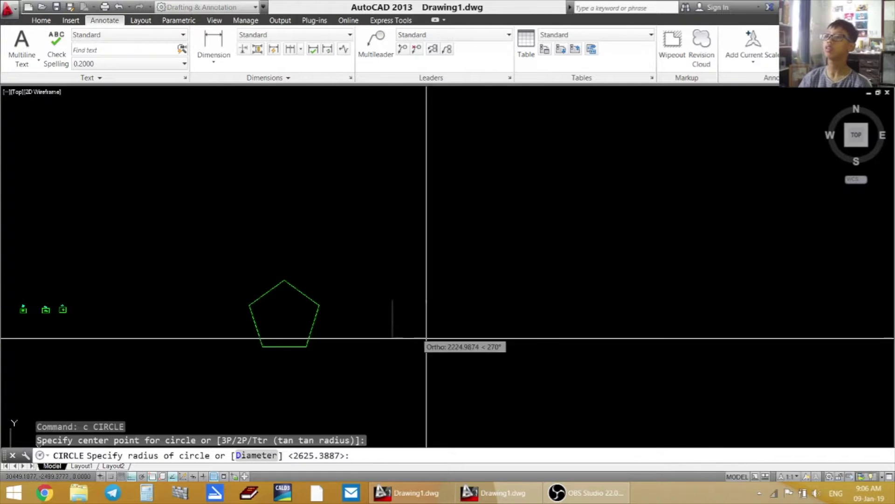
pyautogui.click(394, 338)
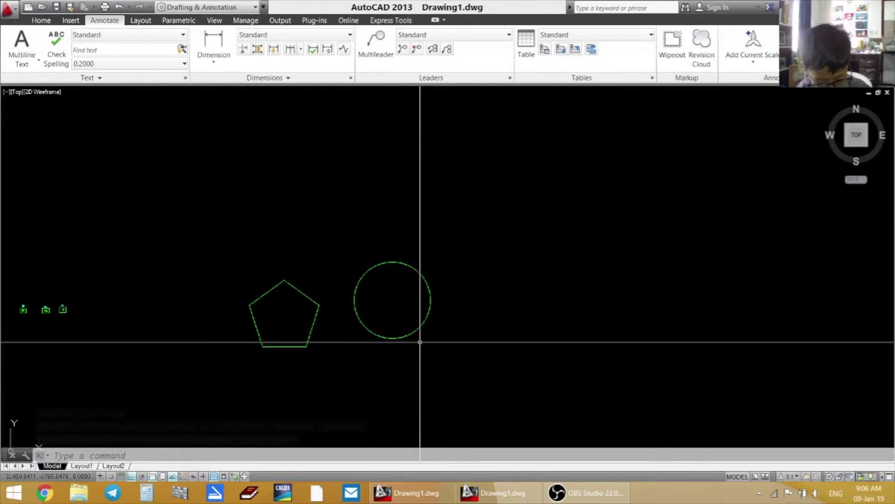
# Inscribe a hexagon in the right-hand circle reaching its top quadrant, then select that circle
pyautogui.write('p')
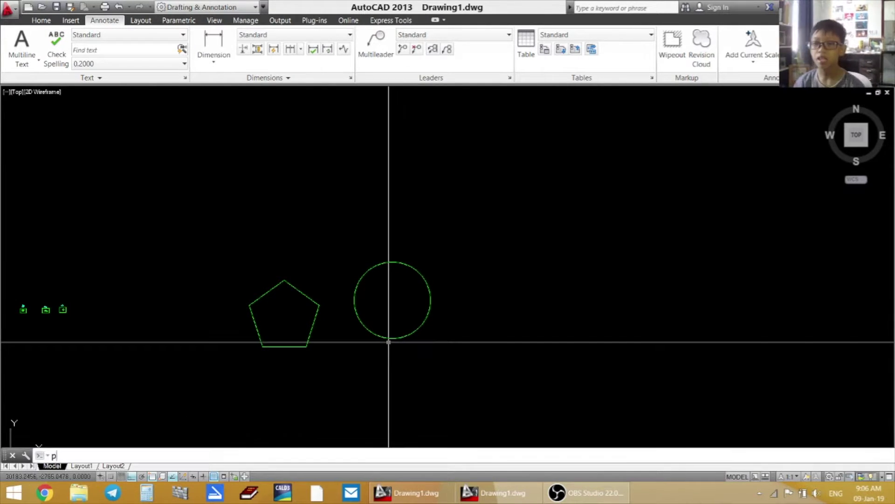
pyautogui.write('ol')
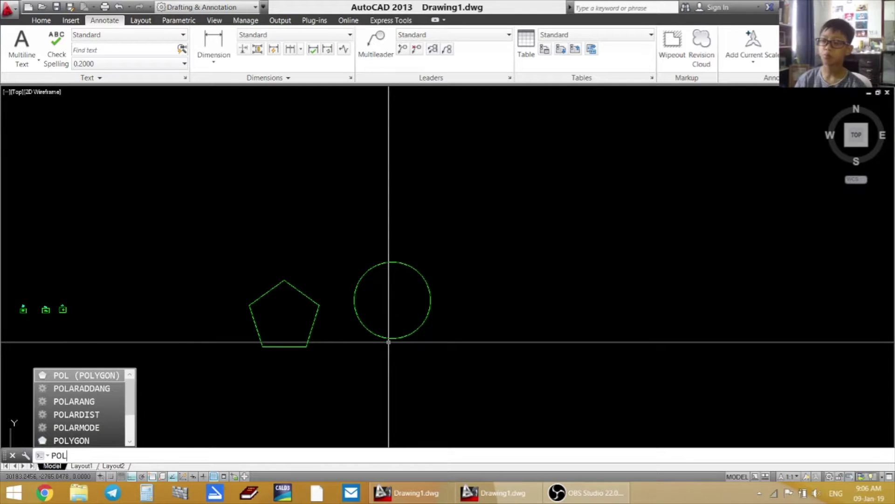
pyautogui.press('Return')
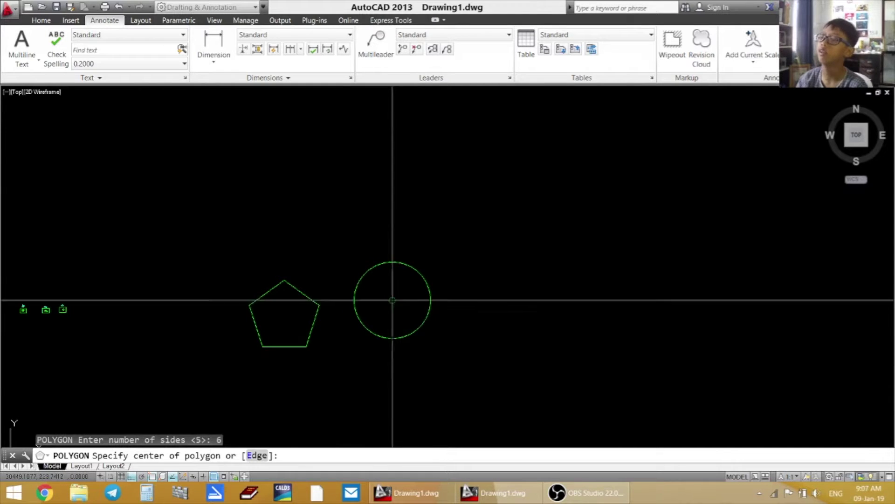
pyautogui.click(392, 300)
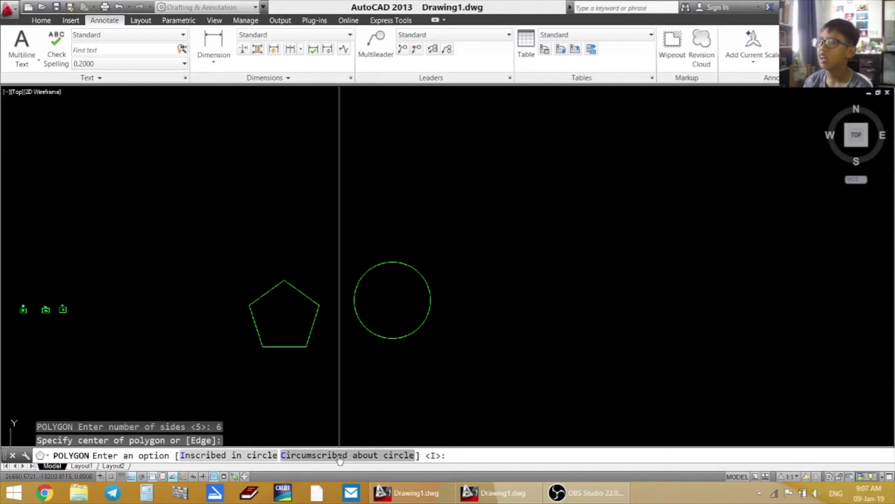
pyautogui.click(257, 460)
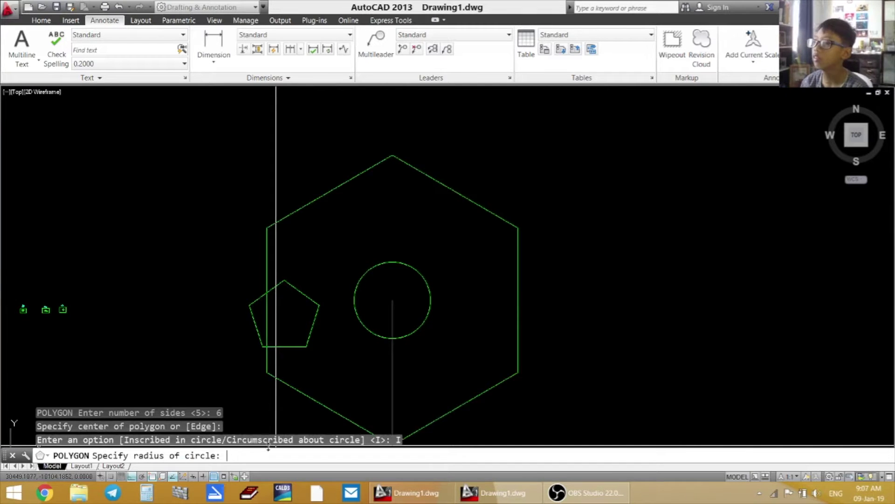
pyautogui.click(392, 262)
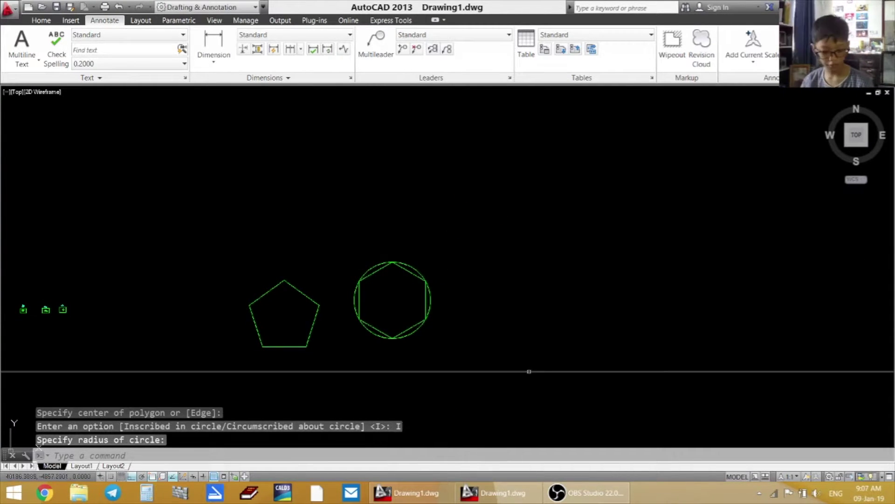
pyautogui.click(415, 331)
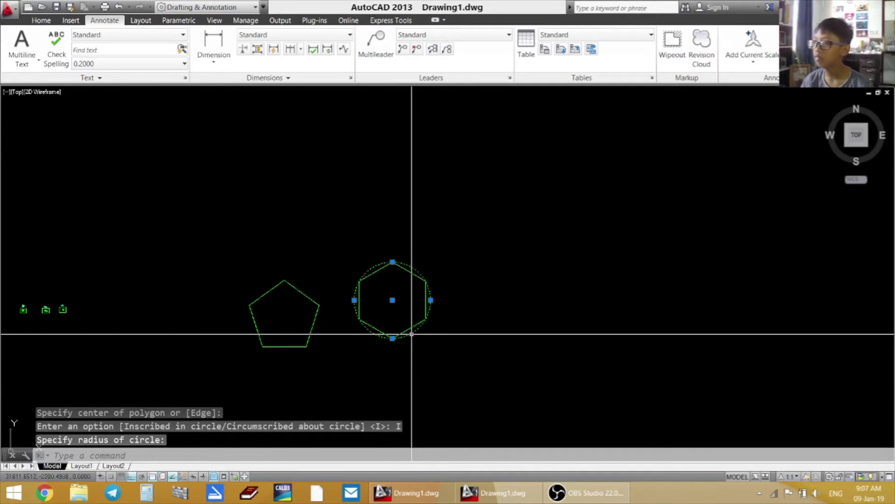
# Copy the selected circle to a new spot right of the inscribed hexagon
pyautogui.write('co')
pyautogui.press('Return')
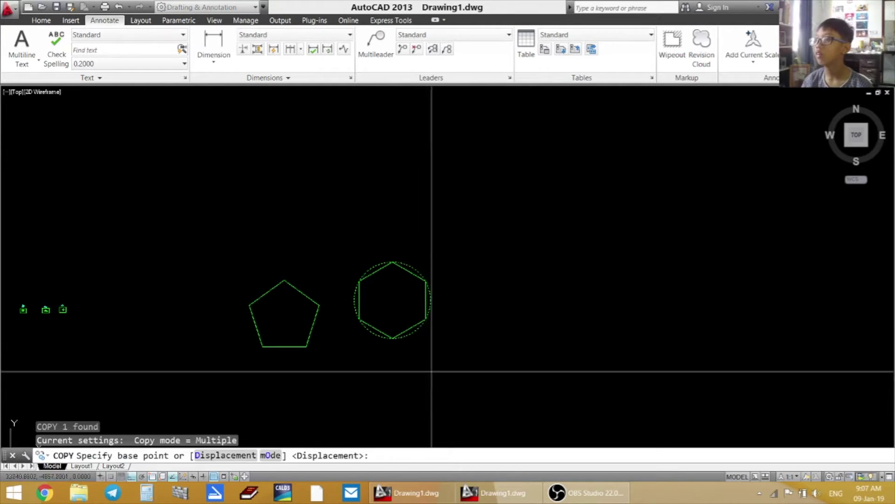
pyautogui.click(392, 300)
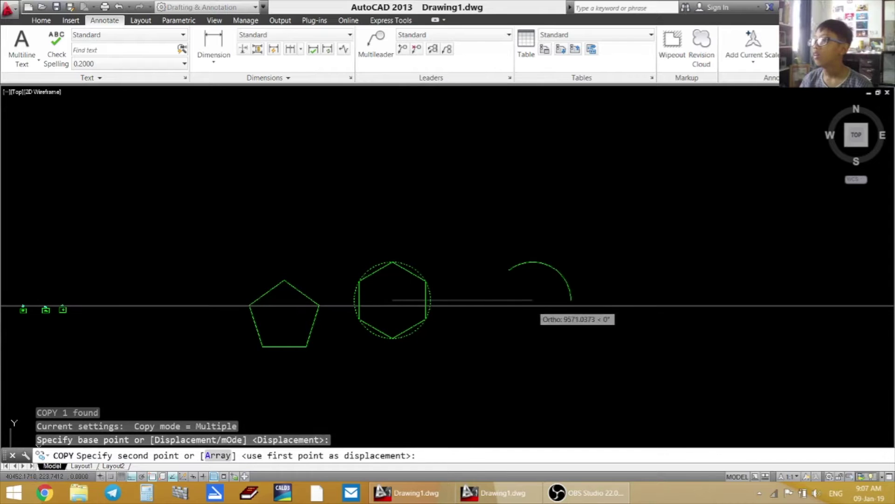
pyautogui.press('Escape')
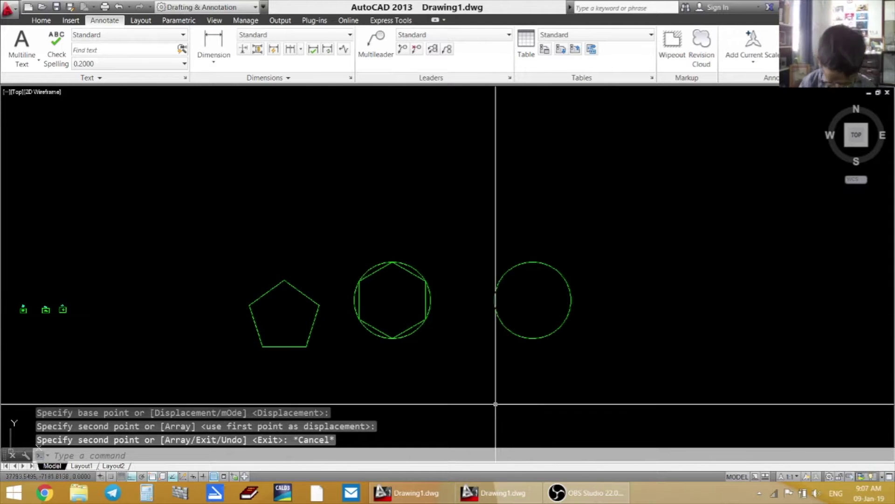
# Draw a six-sided polygon circumscribed about the new circle, sized to its radius
pyautogui.write('po')
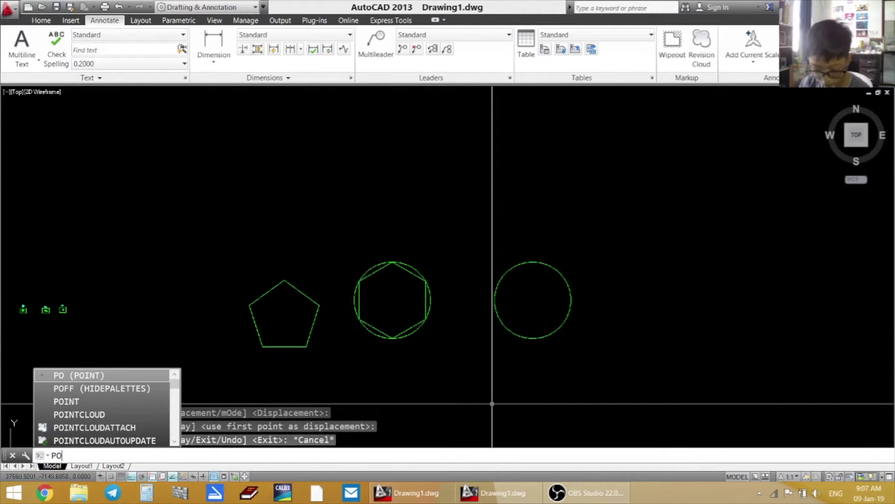
pyautogui.write('l')
pyautogui.press('Return')
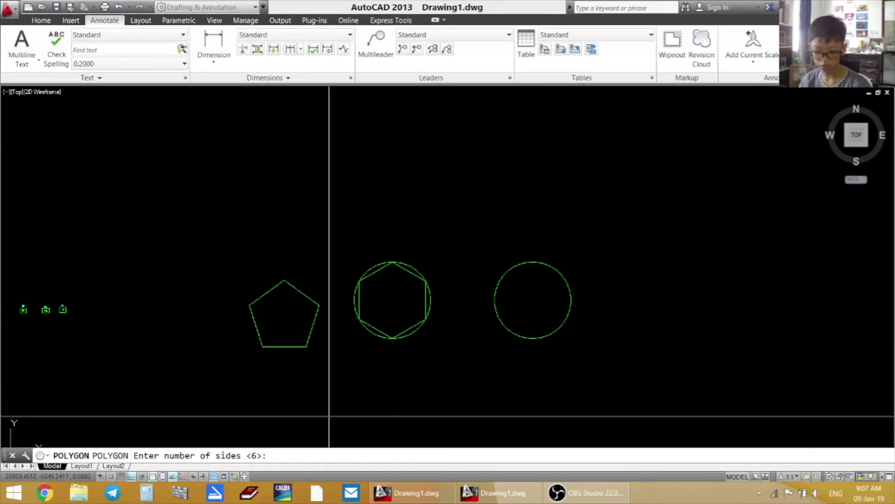
pyautogui.press('Return')
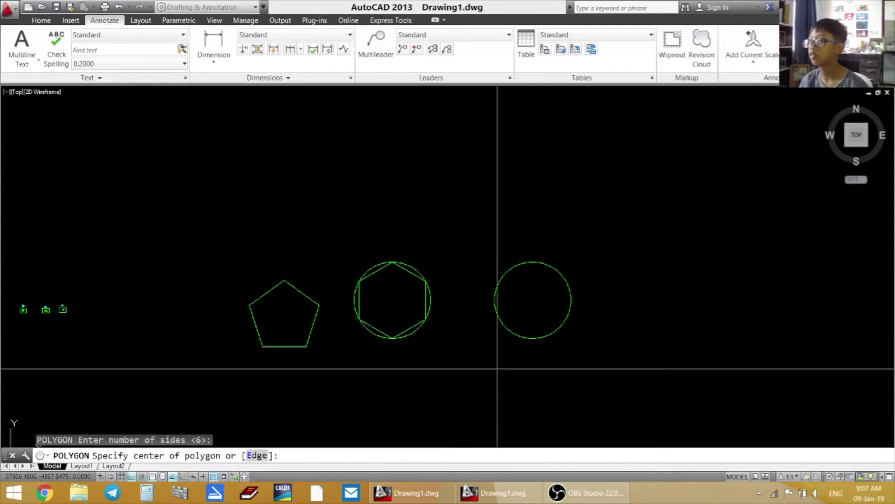
pyautogui.click(533, 300)
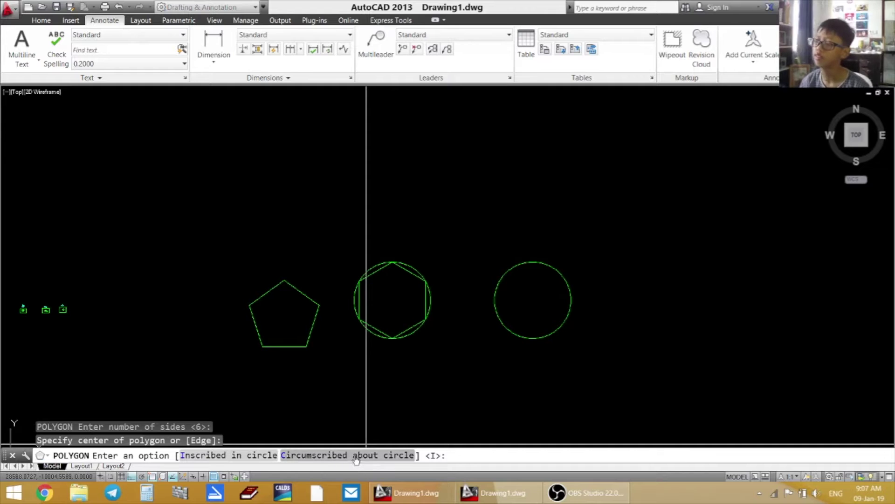
pyautogui.write('C')
pyautogui.press('Return')
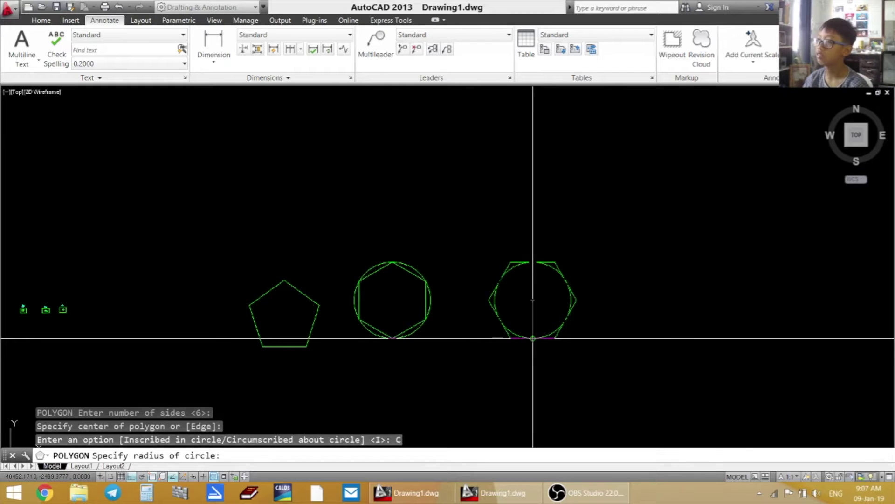
pyautogui.click(533, 338)
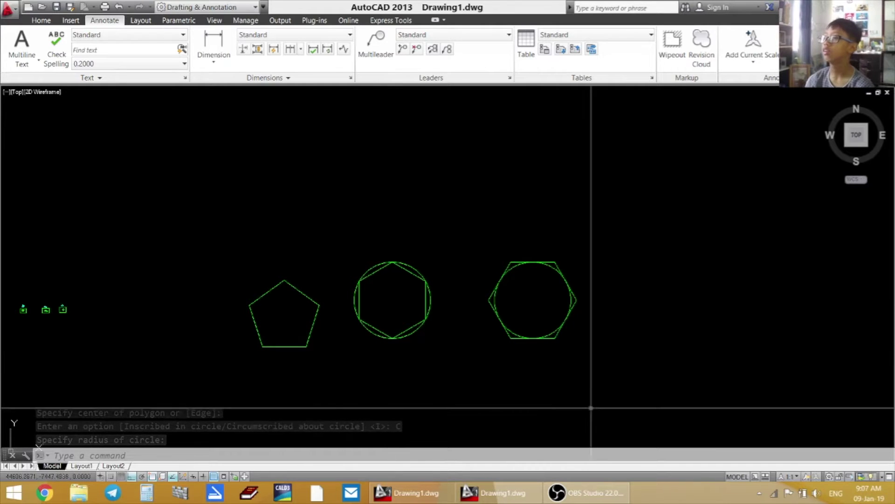
# Window-select both circles and all three polygons and erase them
pyautogui.click(626, 256)
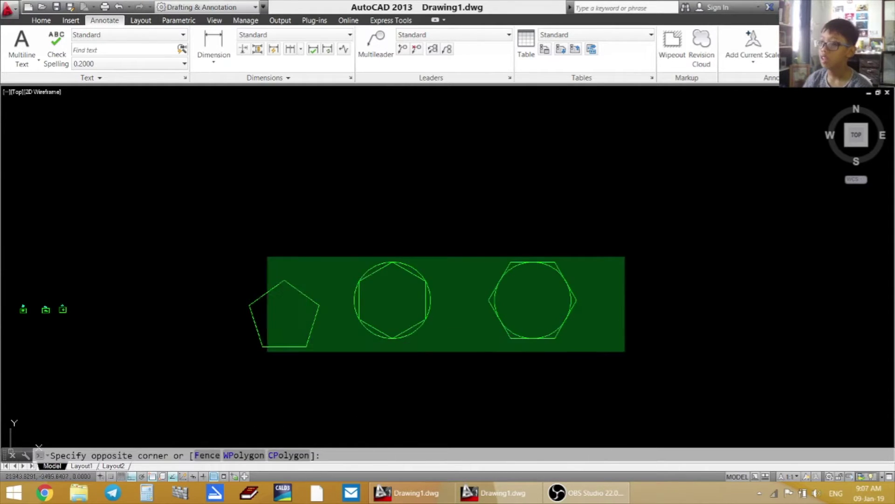
pyautogui.click(265, 353)
pyautogui.write('e')
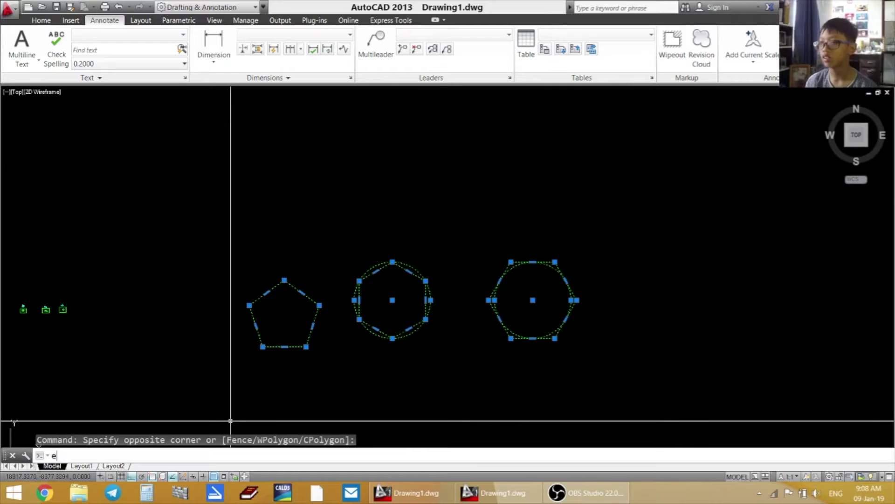
pyautogui.press('Return')
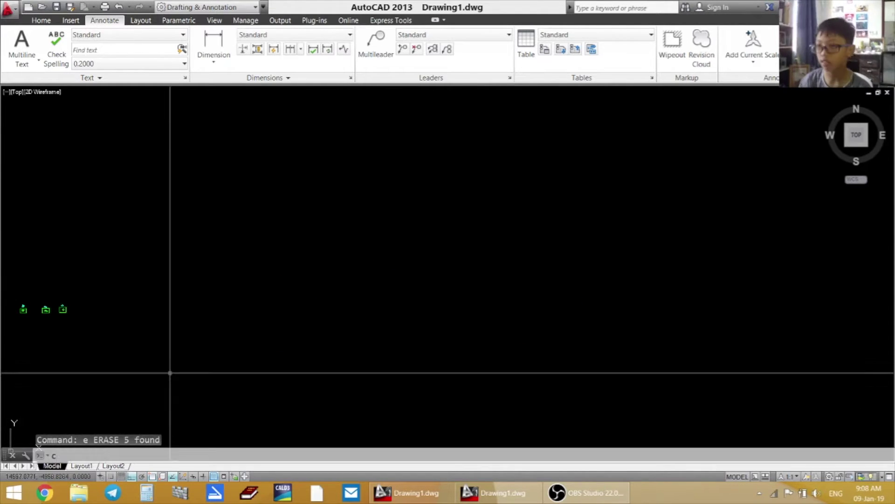
# Start a new circle with its centre in the emptied area
pyautogui.write('c')
pyautogui.press('Return')
pyautogui.click(248, 274)
# Set the new circle's radius and shift the view so it sits at the left
pyautogui.click(300, 278)
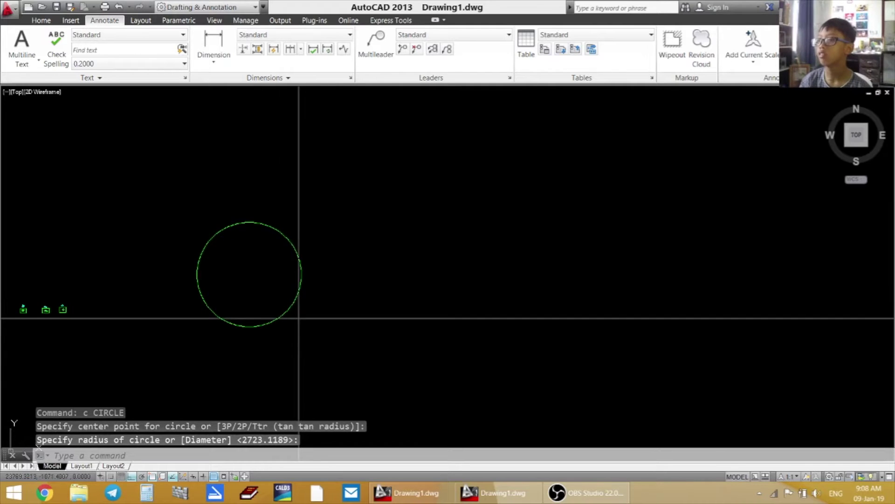
pyautogui.moveTo(239, 256)
pyautogui.mouseDown(button='middle')
pyautogui.moveTo(327, 292)
pyautogui.moveTo(340, 283)
pyautogui.mouseUp(button='middle')
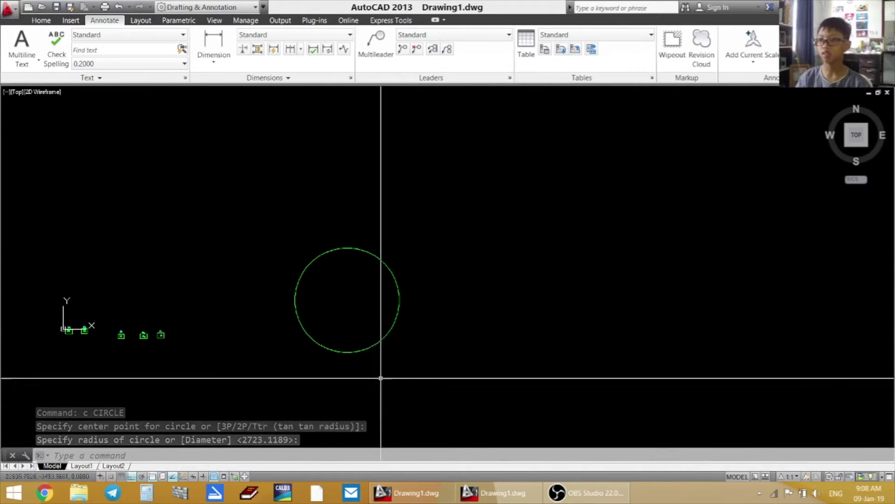
pyautogui.scroll(-1, 450, 352)
pyautogui.moveTo(451, 352); pyautogui.dragTo(345, 302, button='middle')
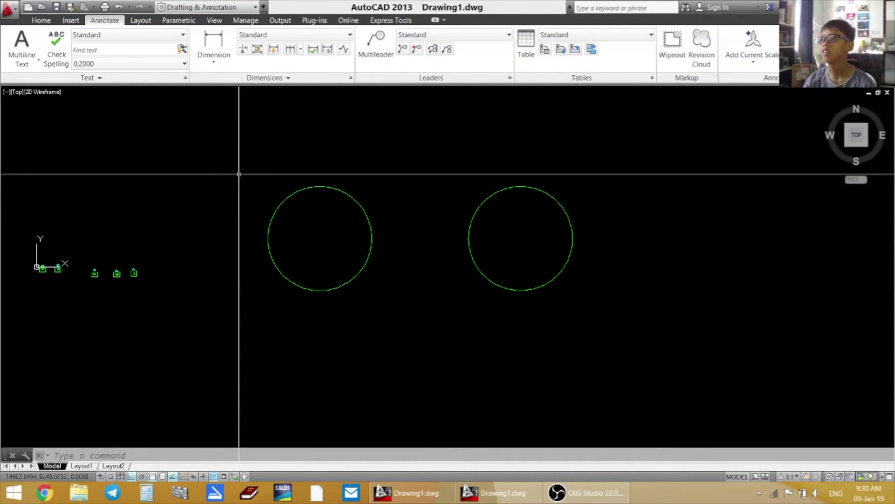
# Window-select the left circle, cancel a first COPY attempt, and reselect it
pyautogui.click(247, 175)
pyautogui.click(373, 302)
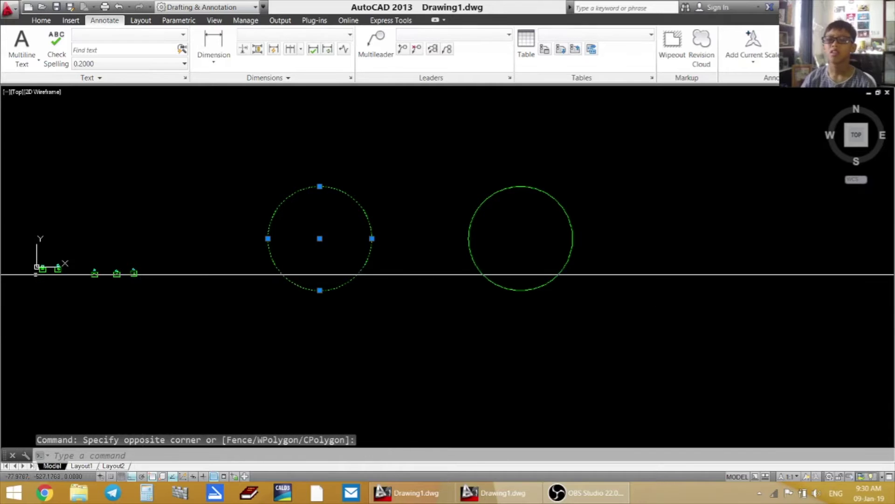
pyautogui.write('co')
pyautogui.press('Return')
pyautogui.rightClick(638, 299)
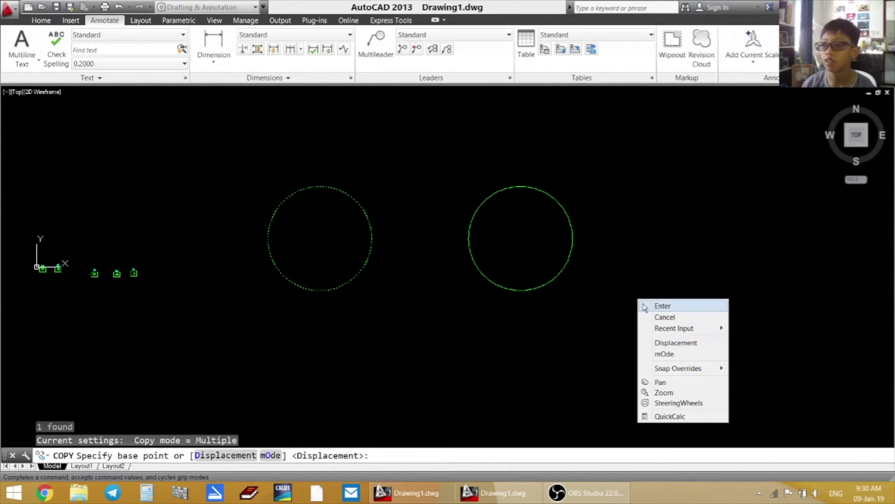
pyautogui.press('Escape')
pyautogui.press('Escape')
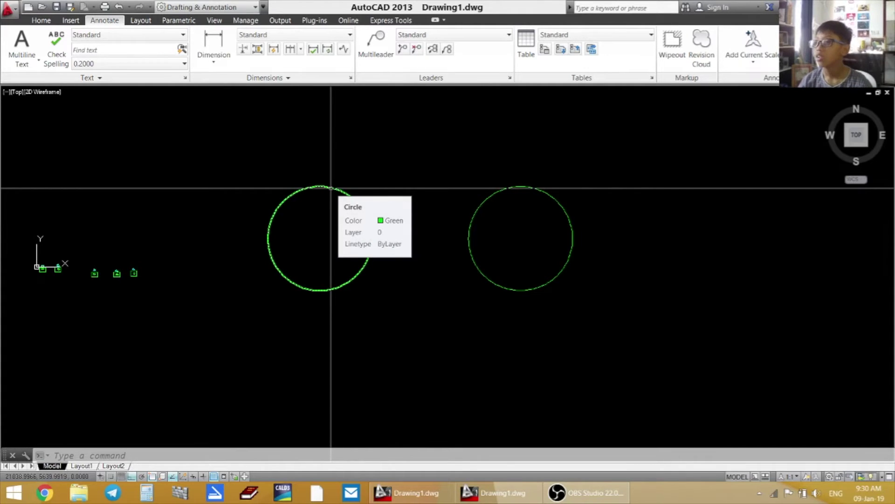
pyautogui.click(249, 176)
pyautogui.click(410, 330)
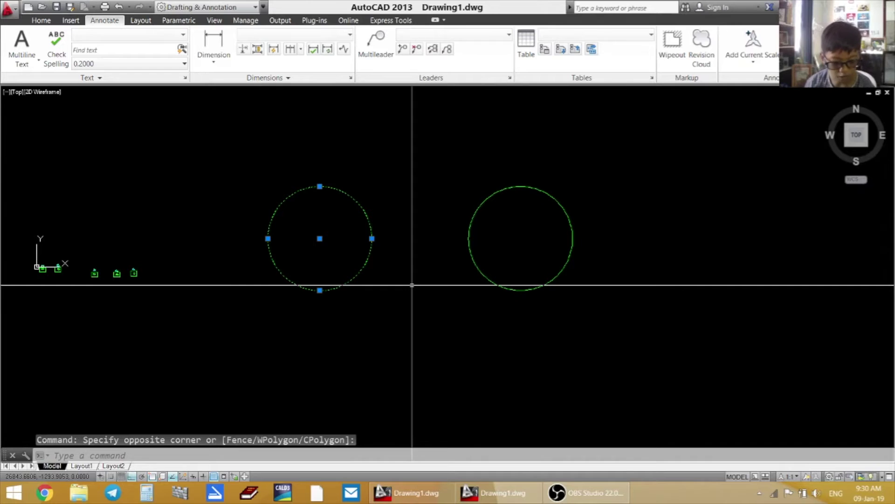
# Copy the left circle from its centre with Ortho off to the lower middle, lower left, top left and far left
pyautogui.write('CO')
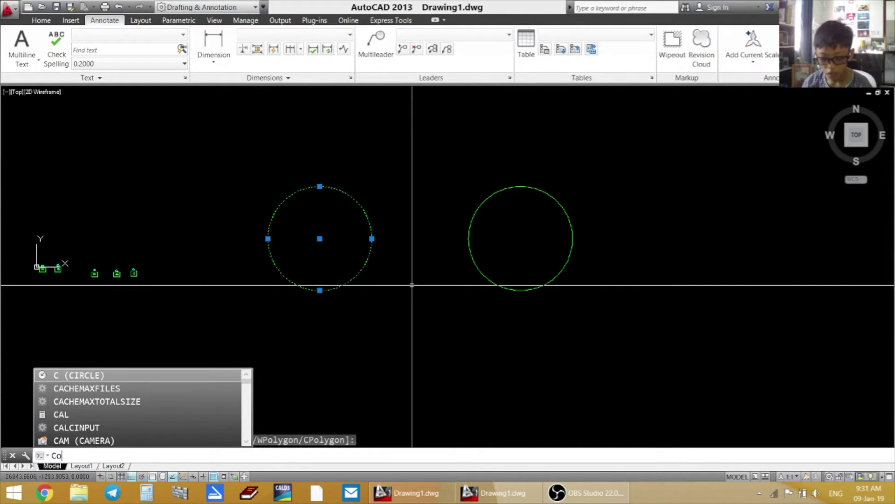
pyautogui.press('Return')
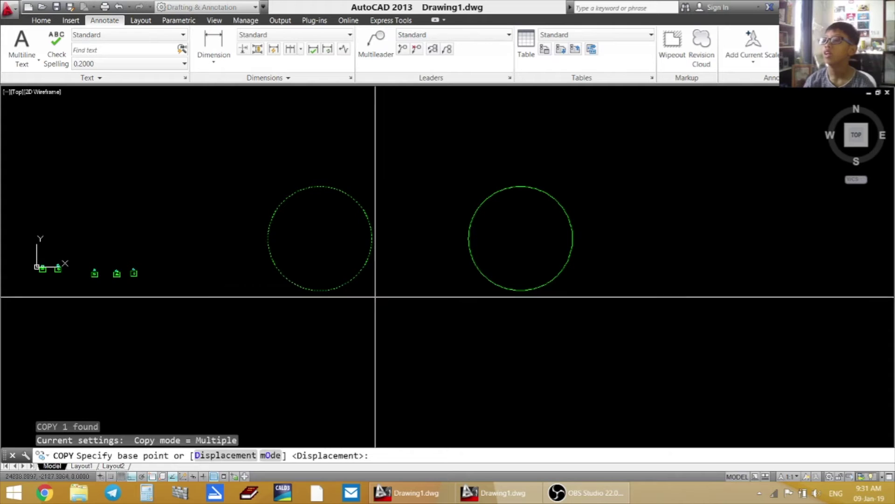
pyautogui.click(315, 245)
pyautogui.press('F8')
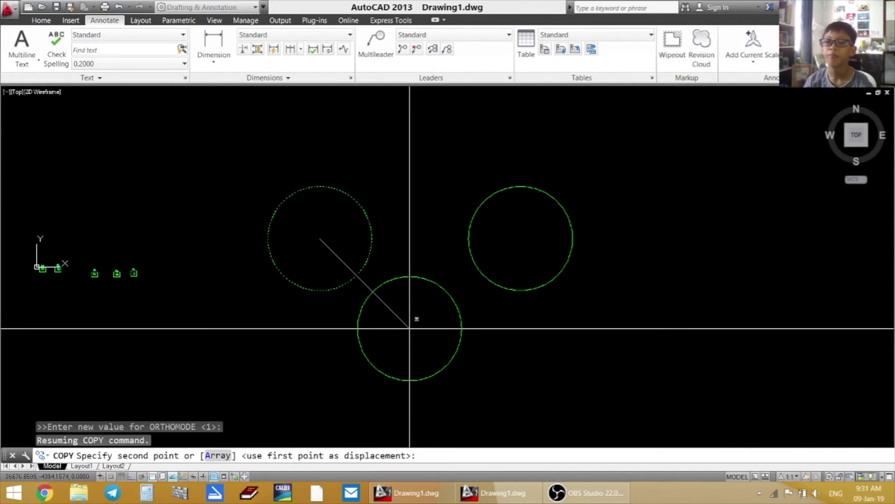
pyautogui.click(437, 341)
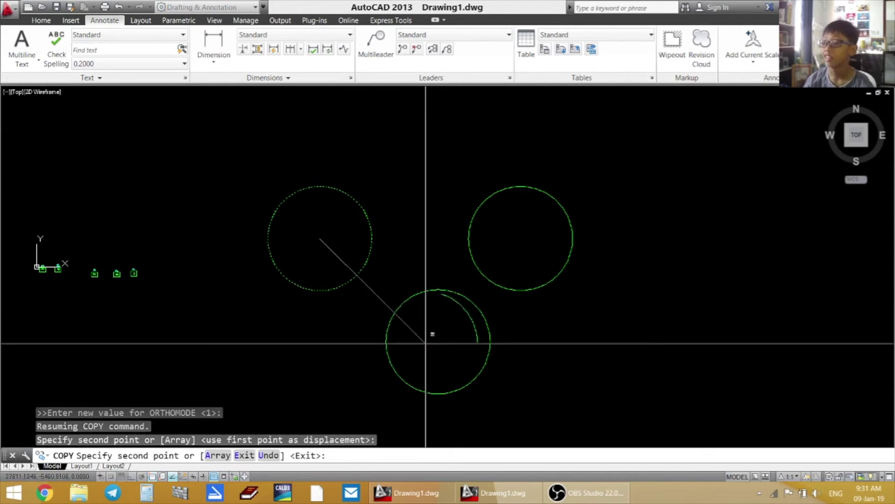
pyautogui.click(272, 362)
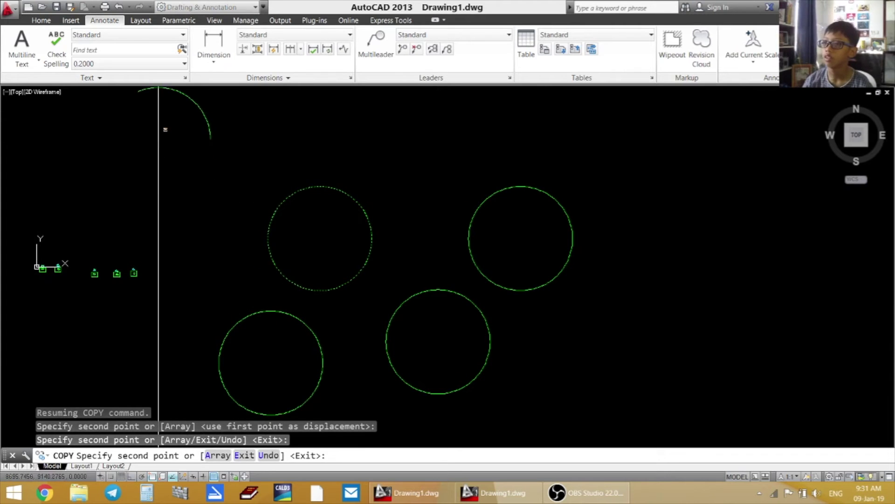
pyautogui.click(160, 139)
pyautogui.scroll(-4, 205, 156)
pyautogui.click(30, 293)
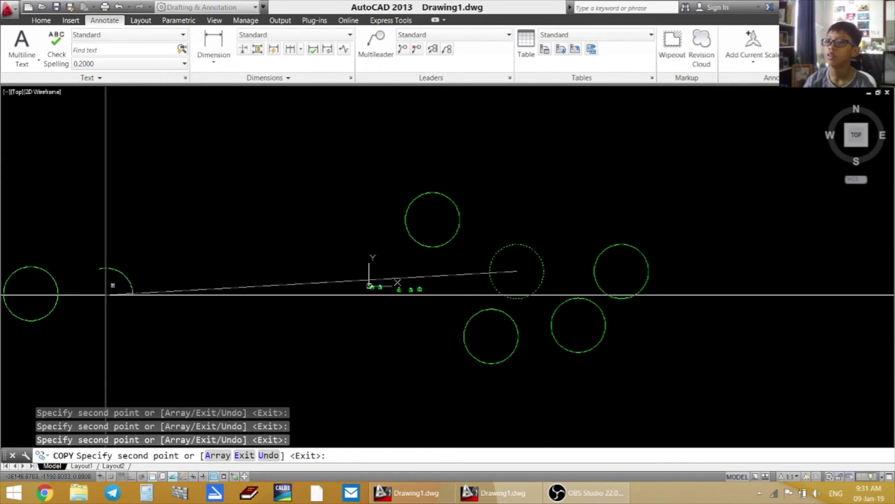
pyautogui.keyDown('shift'); pyautogui.moveTo(184, 269); pyautogui.dragTo(172, 328, button='middle'); pyautogui.keyUp('shift')
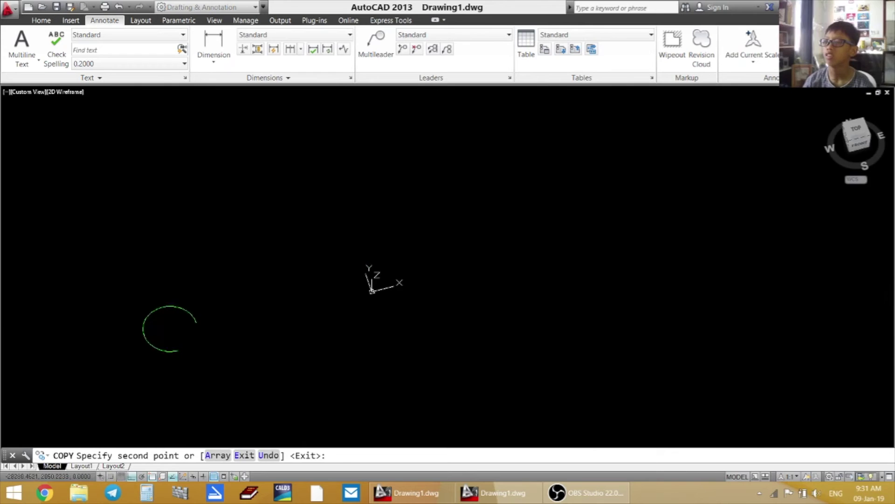
pyautogui.keyDown('shift'); pyautogui.moveTo(184, 180); pyautogui.dragTo(891, 210, button='middle'); pyautogui.keyUp('shift')
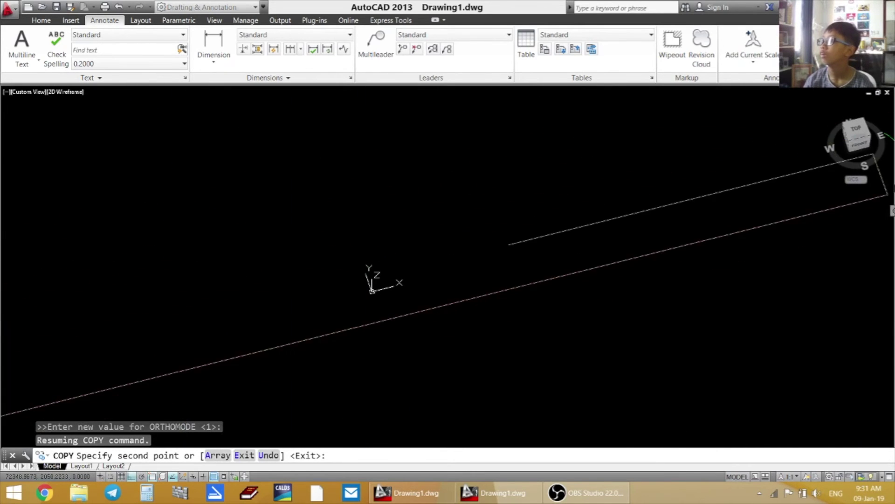
pyautogui.click(859, 134)
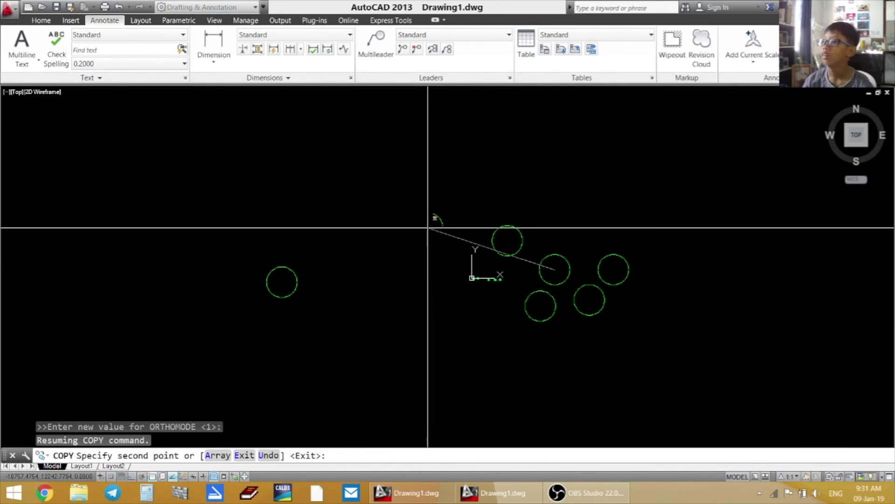
# Place three more copies above the cluster, lower right and upper right, then end COPY and zoom to review
pyautogui.click(351, 166)
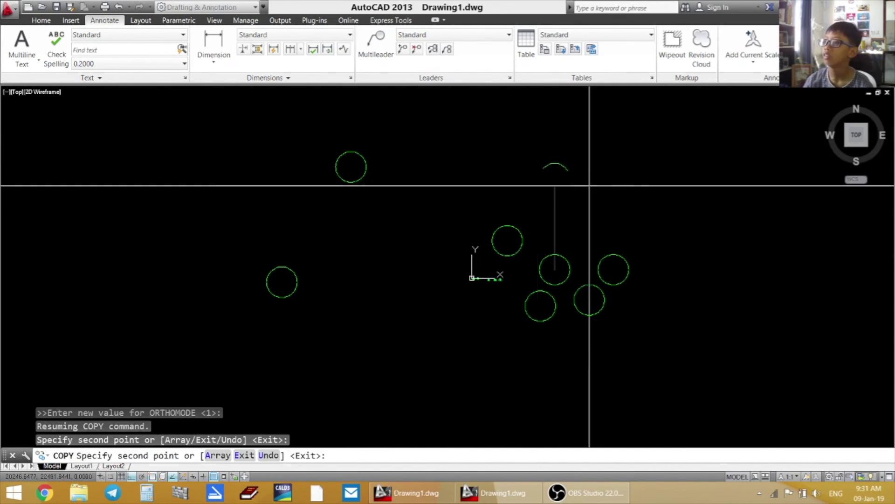
pyautogui.press('F8')
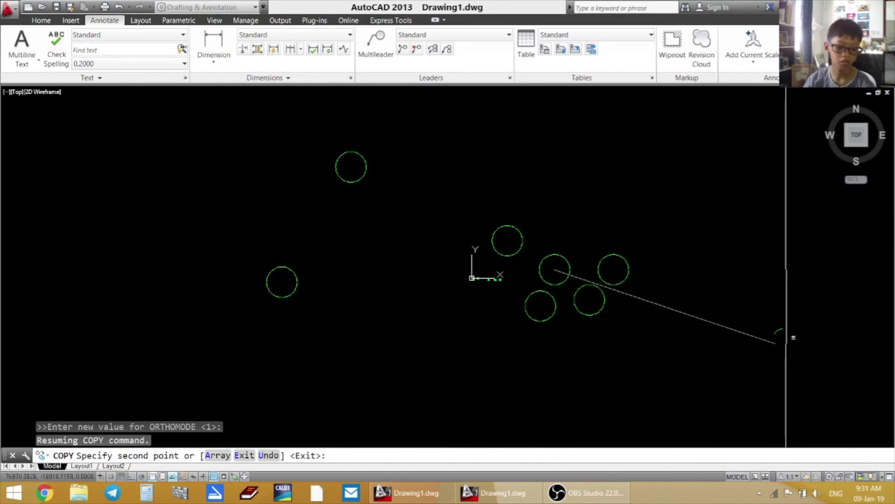
pyautogui.click(789, 359)
pyautogui.click(782, 139)
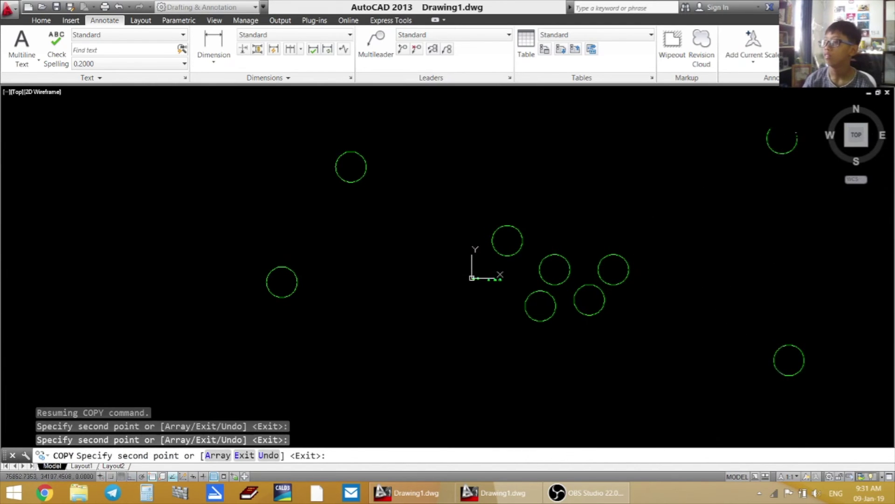
pyautogui.press('Escape')
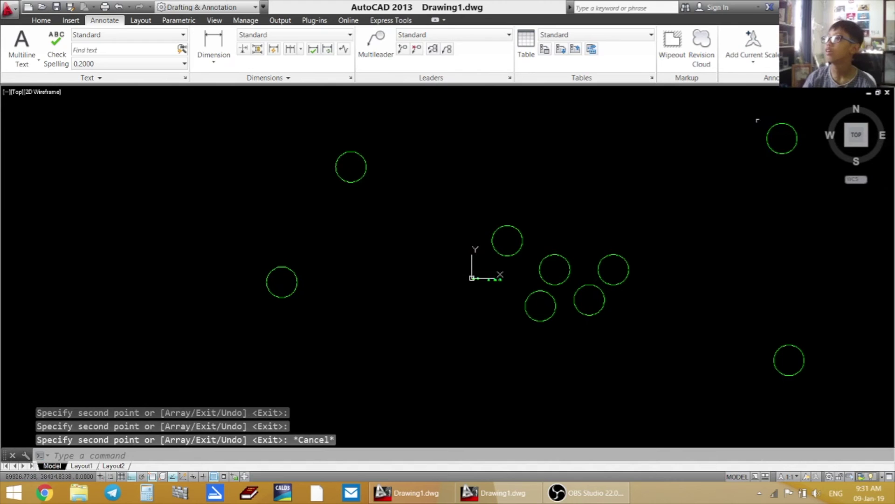
pyautogui.click(811, 273)
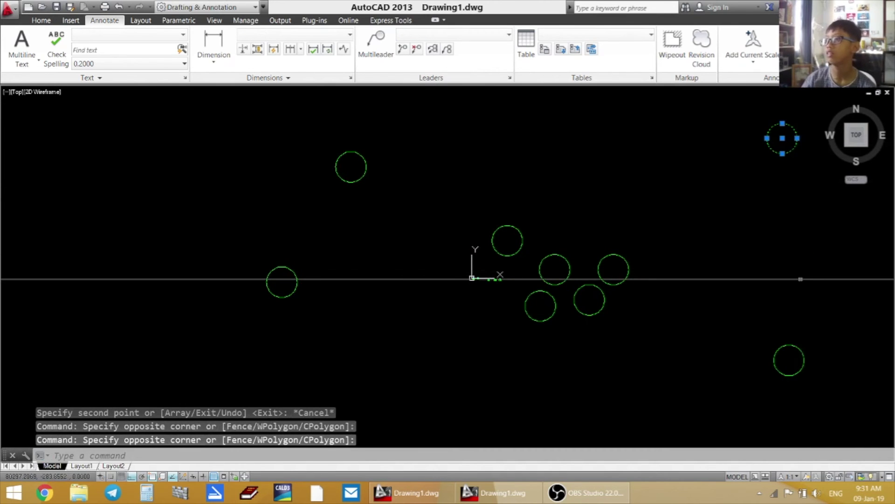
pyautogui.press('Escape')
pyautogui.scroll(4, 590, 294)
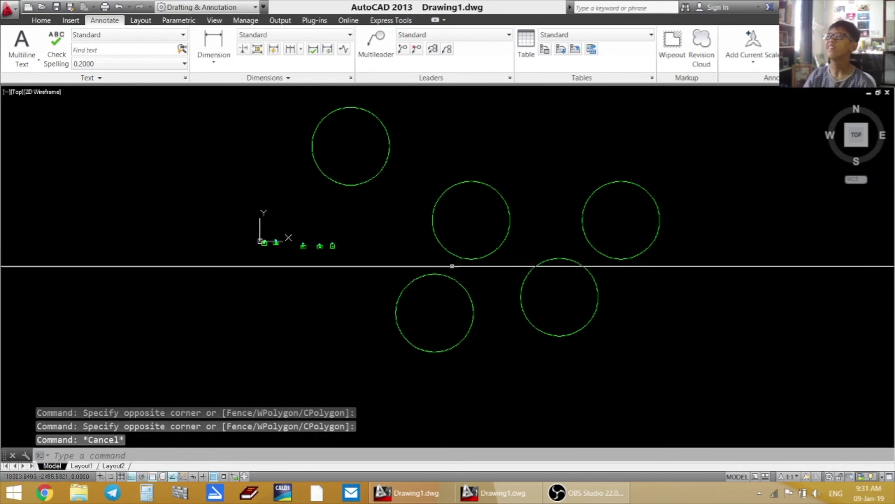
pyautogui.scroll(-5, 340, 254)
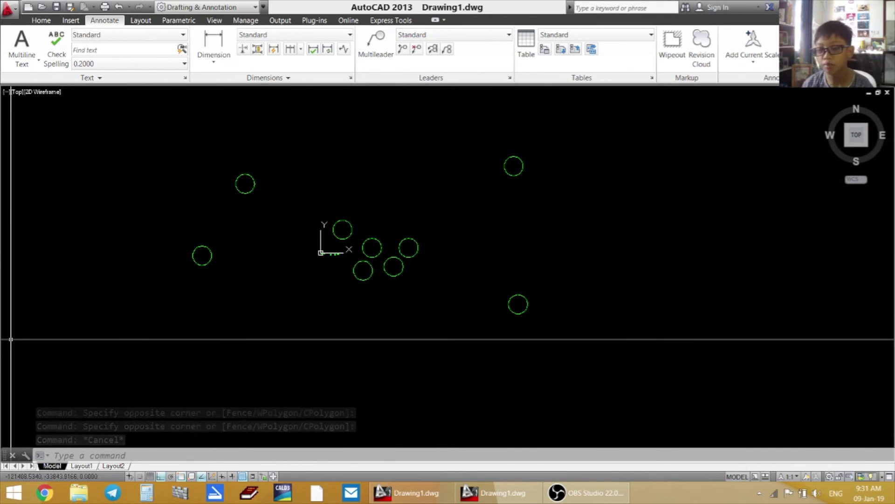